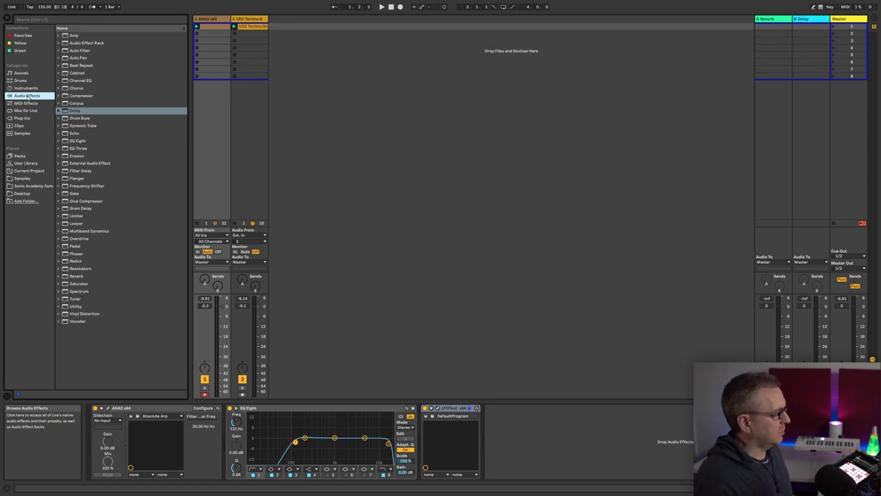
Narrow the browser panel while the track plays, then stop playback.
{"action": "key", "text": "space"}
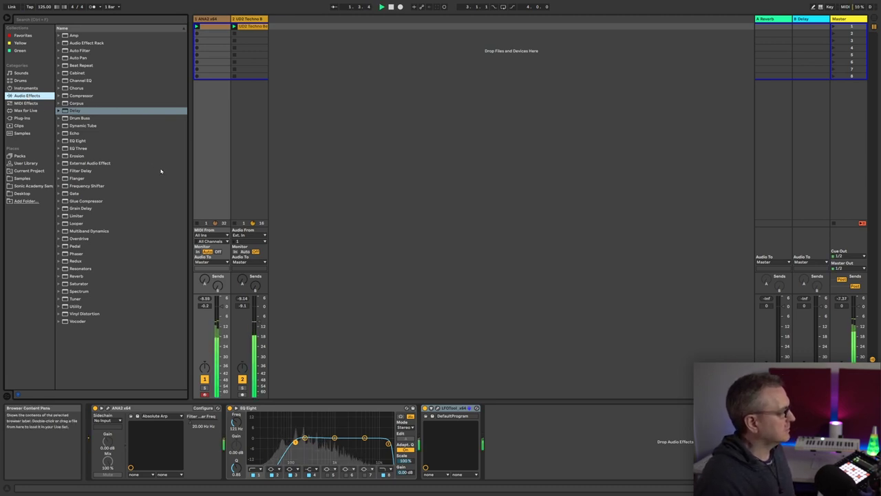
{"action": "left_click_drag", "start_coordinate": [188, 170], "coordinate": [174, 168]}
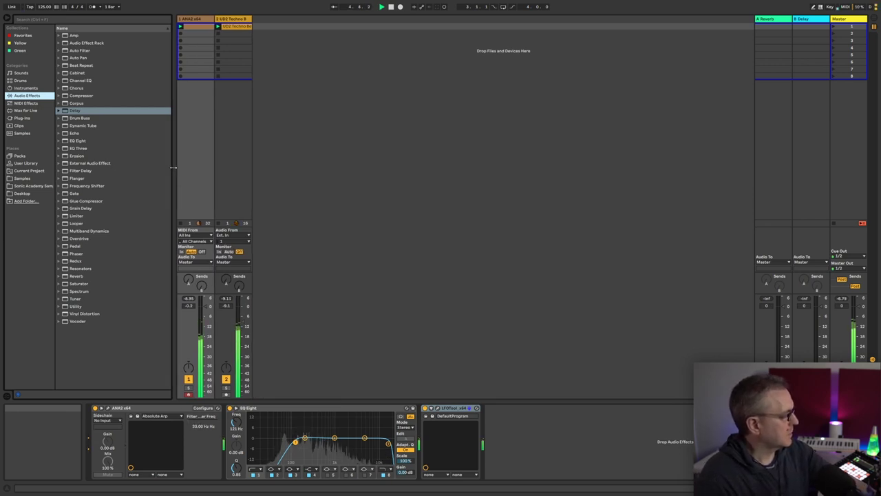
{"action": "key", "text": "space"}
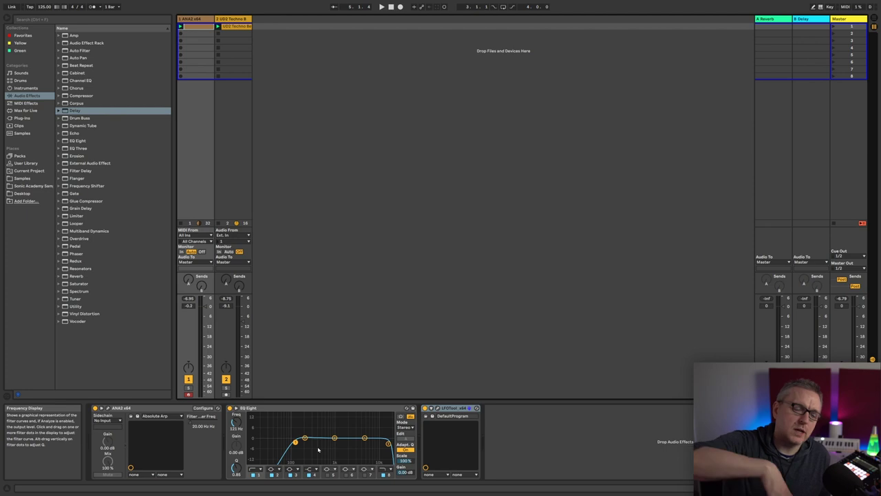
During playback, briefly bypass EQ Eight to compare, then leave it active and stop.
{"action": "key", "text": "space"}
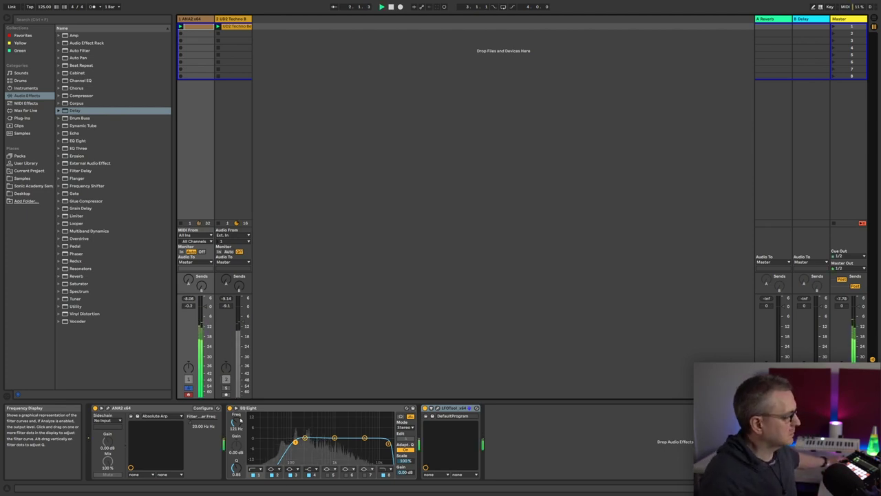
{"action": "left_click", "coordinate": [229, 409]}
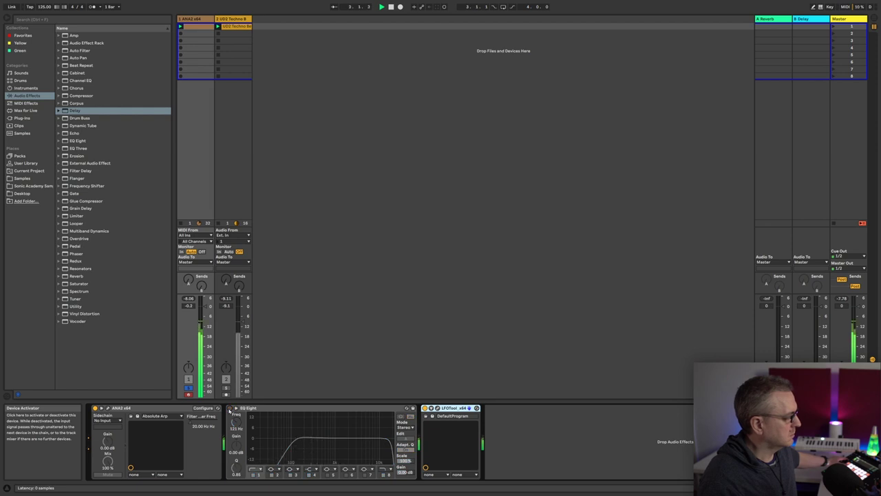
{"action": "left_click", "coordinate": [230, 409]}
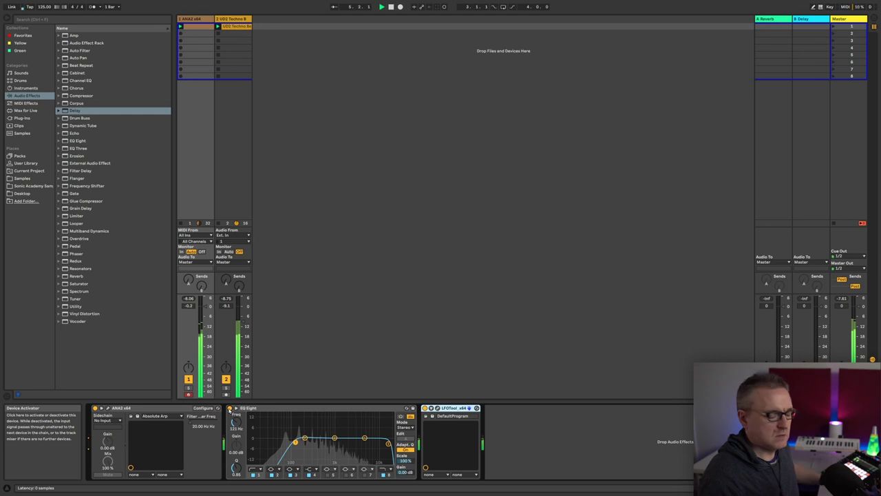
{"action": "key", "text": "space"}
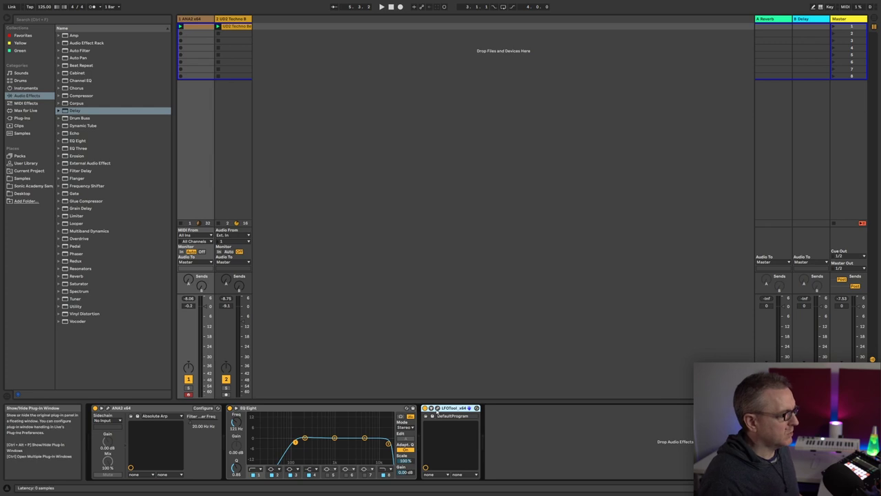
{"action": "left_click", "coordinate": [438, 408]}
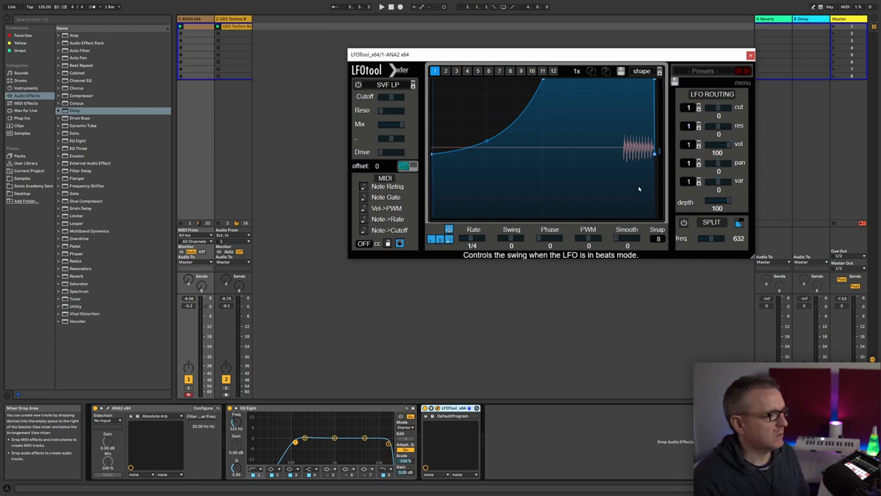
{"action": "key", "text": "space"}
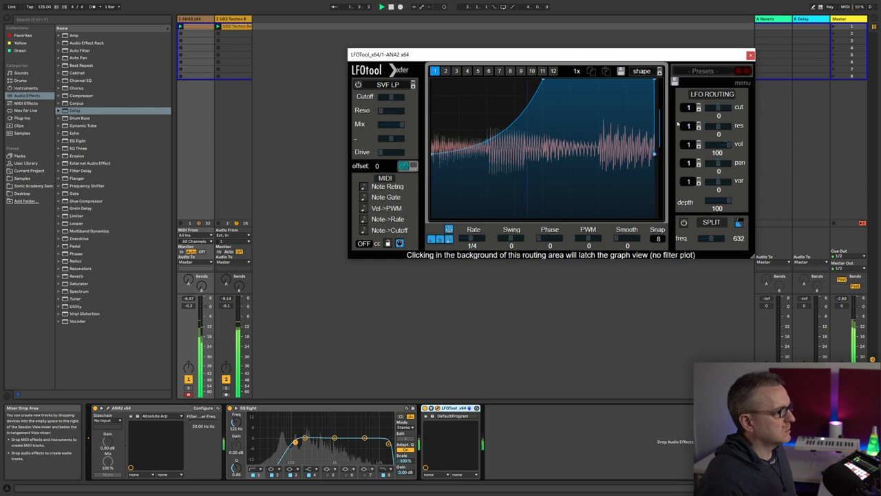
{"action": "left_click", "coordinate": [751, 56]}
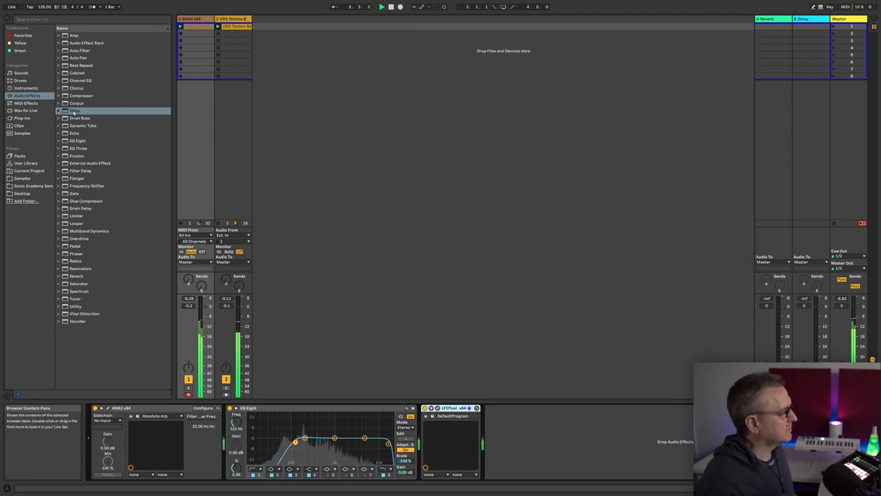
Add a Ping Pong Delay after LFOTool on track 1, start playback, and mute track 2.
{"action": "left_click", "coordinate": [75, 112]}
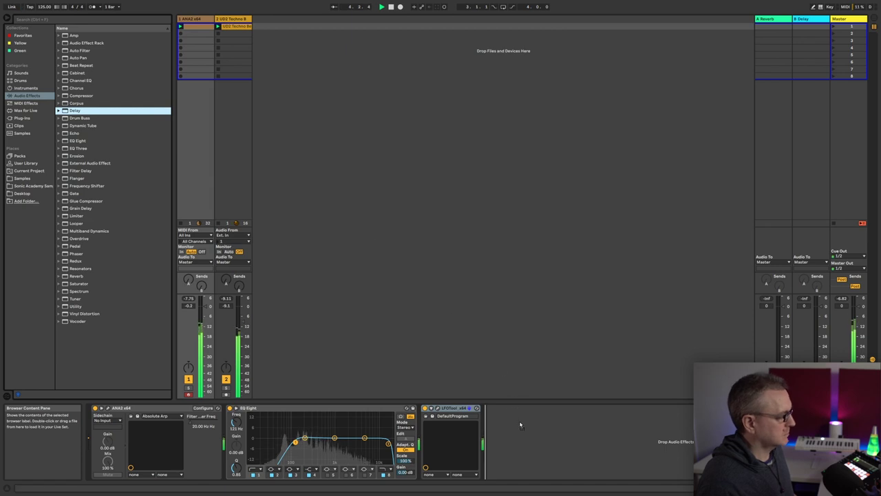
{"action": "left_click_drag", "start_coordinate": [521, 425], "coordinate": [521, 425]}
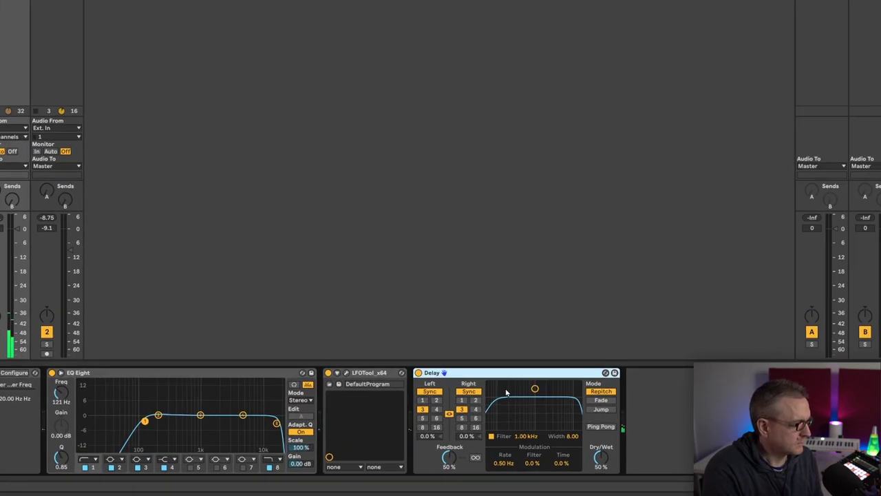
{"action": "left_click", "coordinate": [595, 422]}
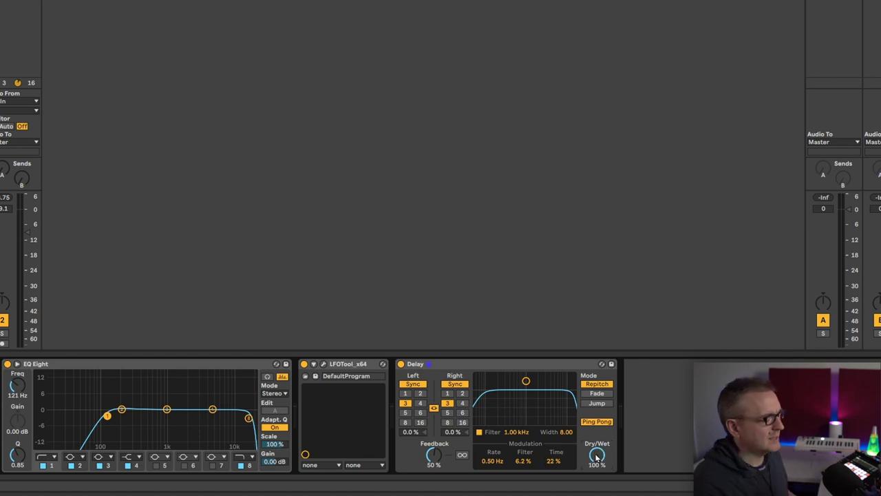
{"action": "key", "text": "space"}
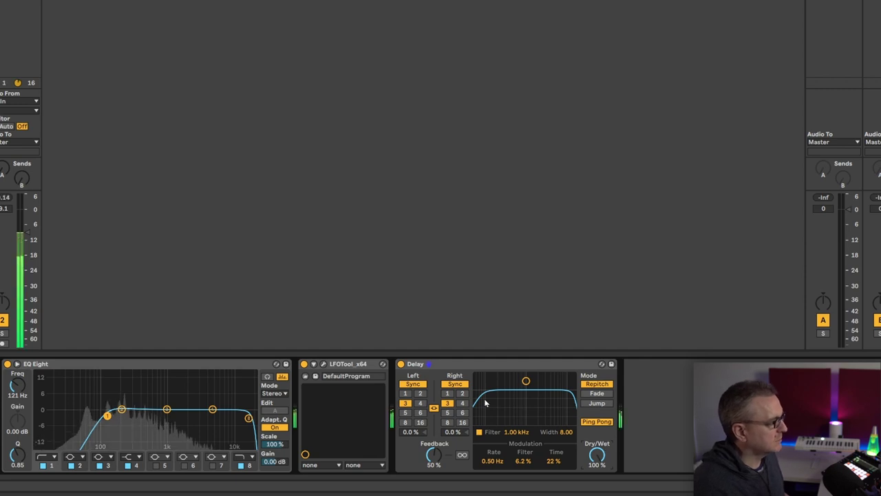
{"action": "left_click", "coordinate": [3, 319]}
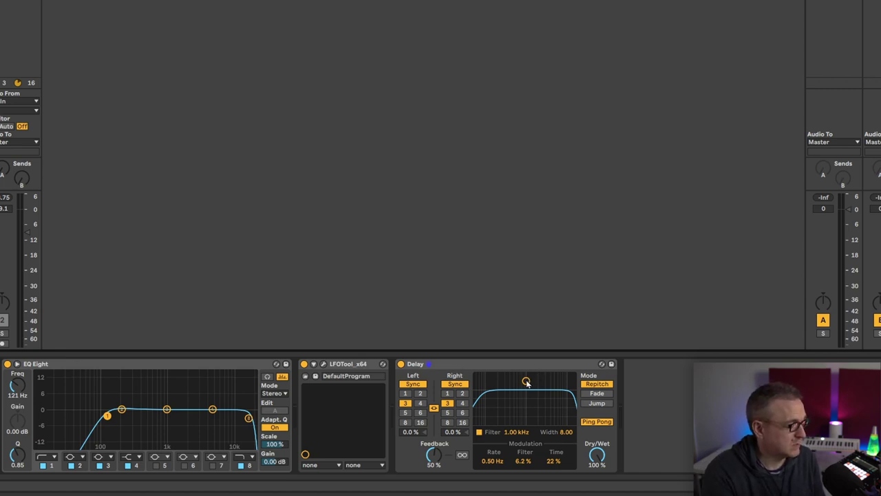
Drag the Delay's filter handle until Filter reads 3.35 kHz and Width 6.20.
{"action": "left_click_drag", "start_coordinate": [526, 383], "coordinate": [523, 401]}
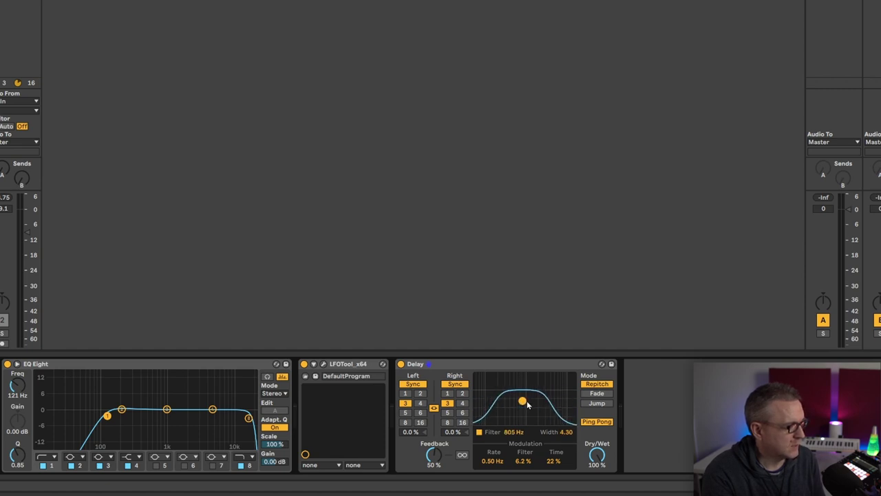
{"action": "mouse_move", "coordinate": [523, 401]}
{"action": "left_mouse_down"}
{"action": "mouse_move", "coordinate": [533, 400]}
{"action": "mouse_move", "coordinate": [508, 400]}
{"action": "mouse_move", "coordinate": [533, 400]}
{"action": "mouse_move", "coordinate": [531, 389]}
{"action": "mouse_move", "coordinate": [534, 412]}
{"action": "mouse_move", "coordinate": [519, 413]}
{"action": "left_mouse_up"}
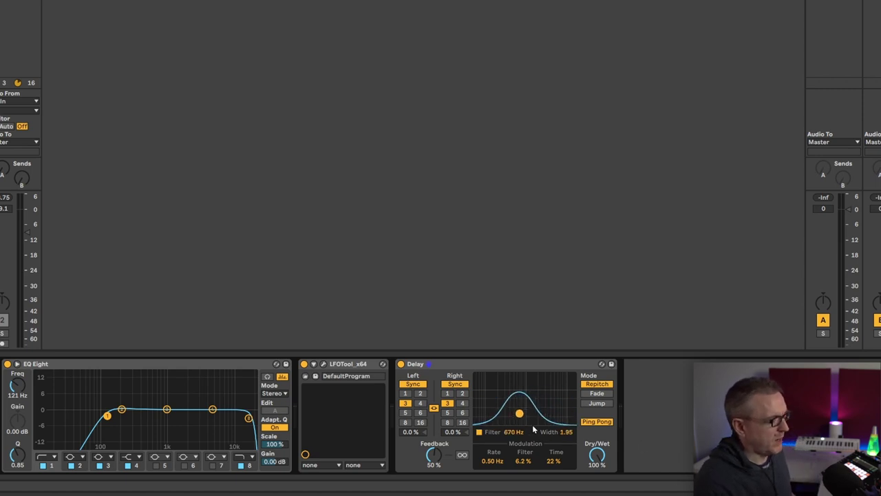
{"action": "left_click_drag", "start_coordinate": [521, 419], "coordinate": [569, 387]}
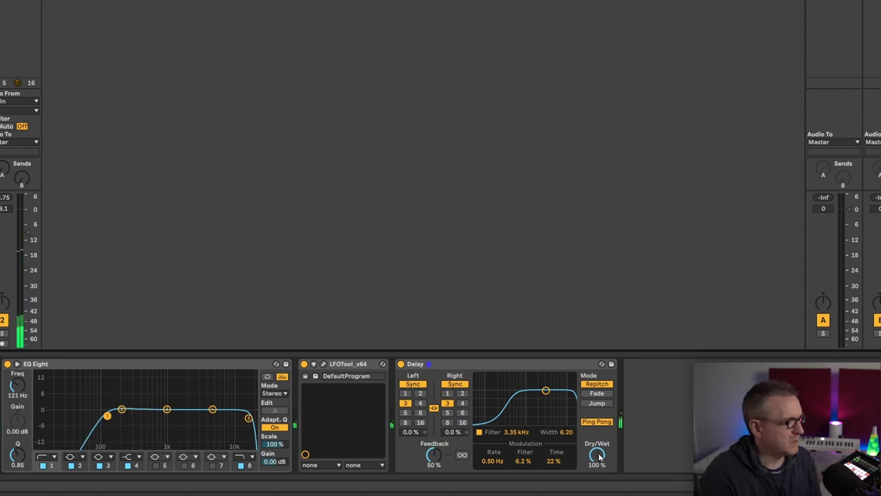
Lower the Delay to 44% wet, set its filter to 835 Hz width 9.00, and A/B it.
{"action": "mouse_move", "coordinate": [598, 455]}
{"action": "left_mouse_down"}
{"action": "mouse_move", "coordinate": [598, 482]}
{"action": "mouse_move", "coordinate": [599, 460]}
{"action": "left_mouse_up"}
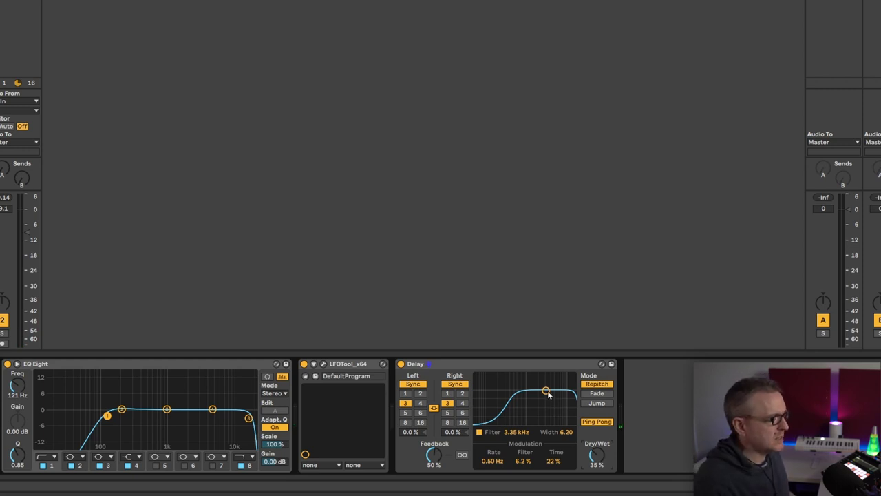
{"action": "left_click_drag", "start_coordinate": [548, 393], "coordinate": [523, 375]}
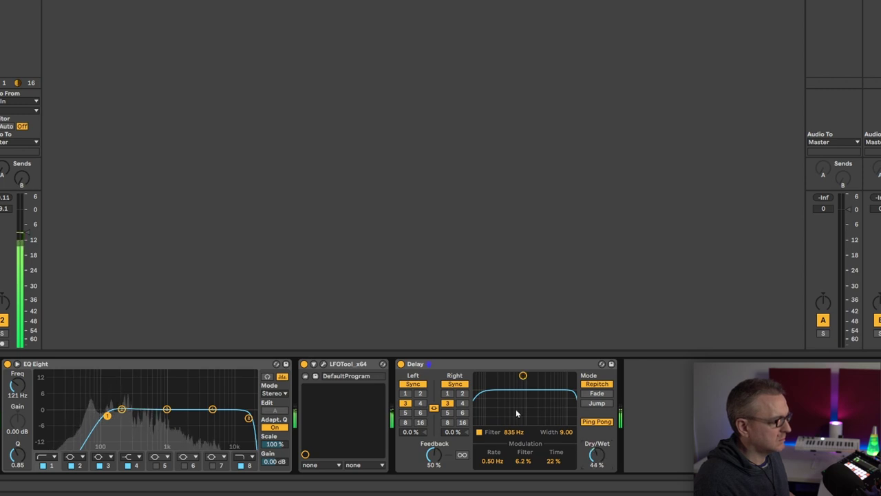
{"action": "left_click", "coordinate": [400, 365]}
{"action": "left_click", "coordinate": [401, 364]}
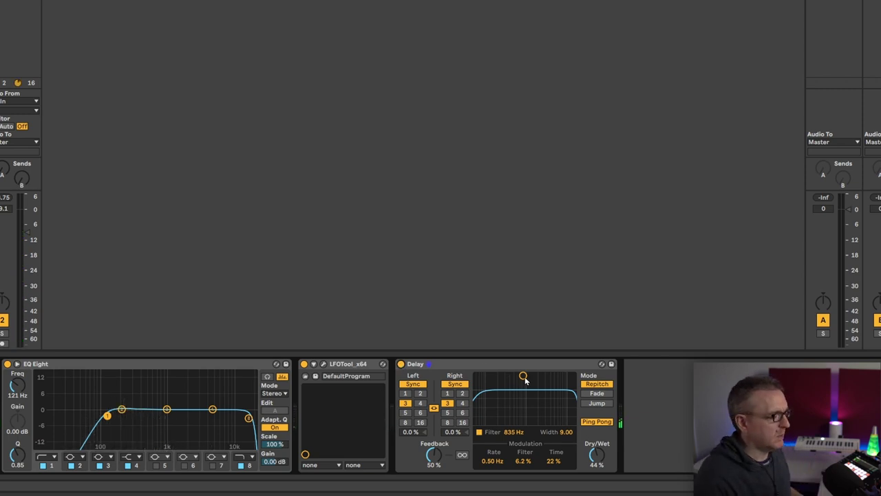
Move the Delay filter back to 3.35 kHz with width 6.43 and start playback.
{"action": "left_click_drag", "start_coordinate": [525, 380], "coordinate": [547, 390]}
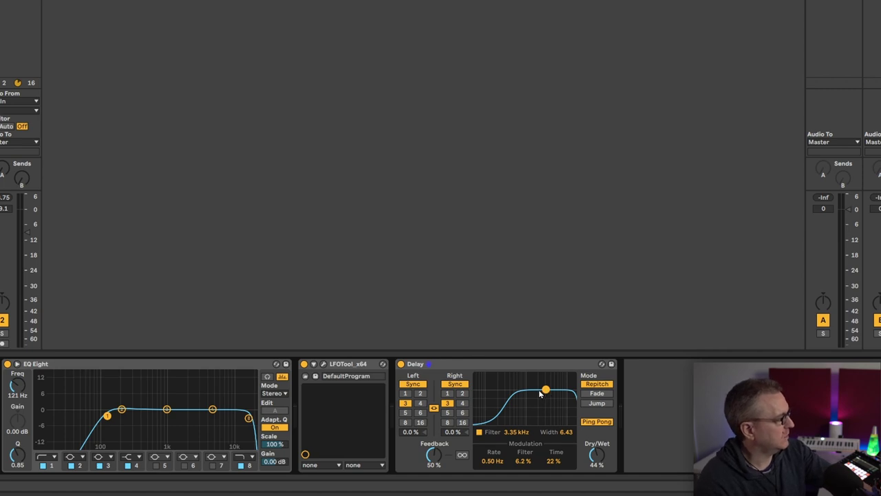
{"action": "key", "text": "space"}
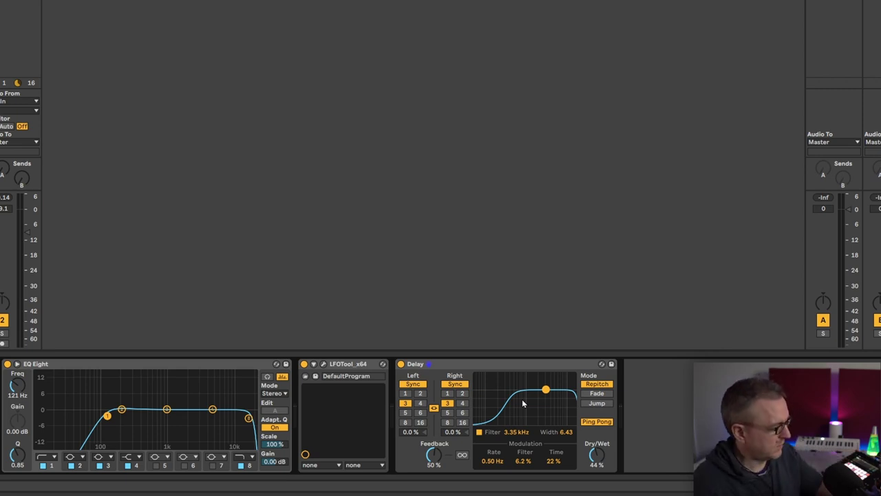
{"action": "key", "text": "space"}
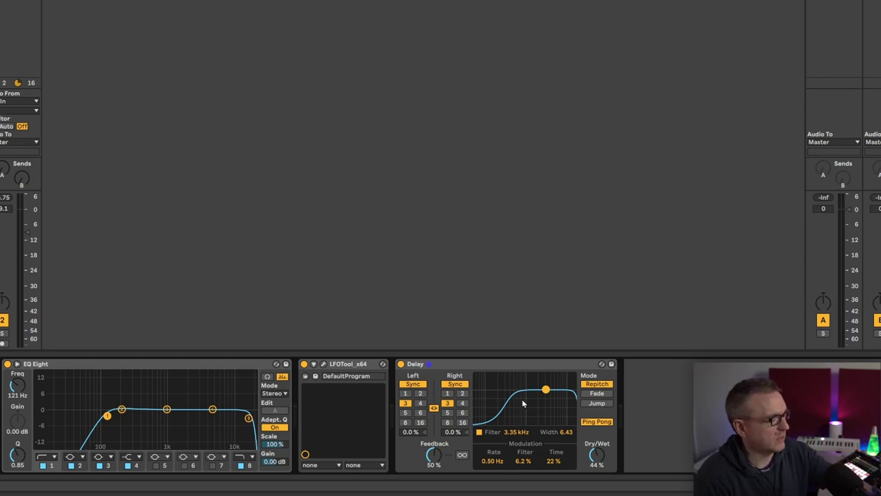
{"action": "key", "text": "space"}
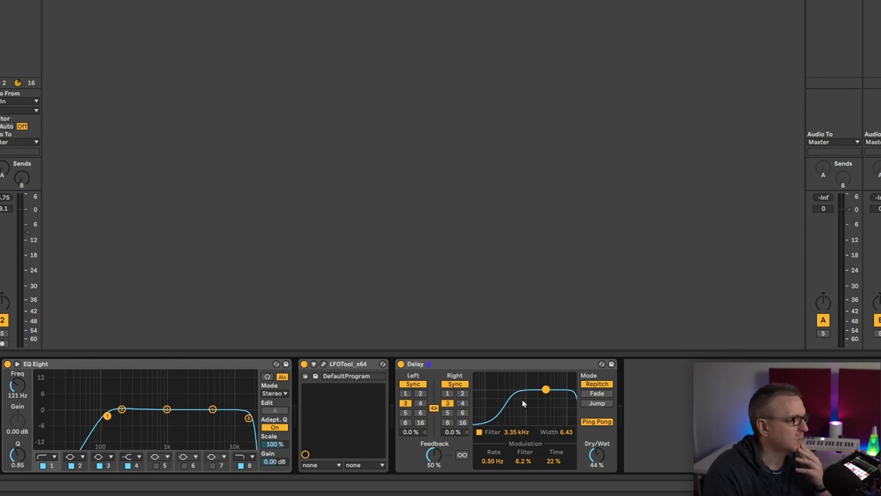
Delete the insert Delay from the ANA2 track.
{"action": "left_click", "coordinate": [495, 365]}
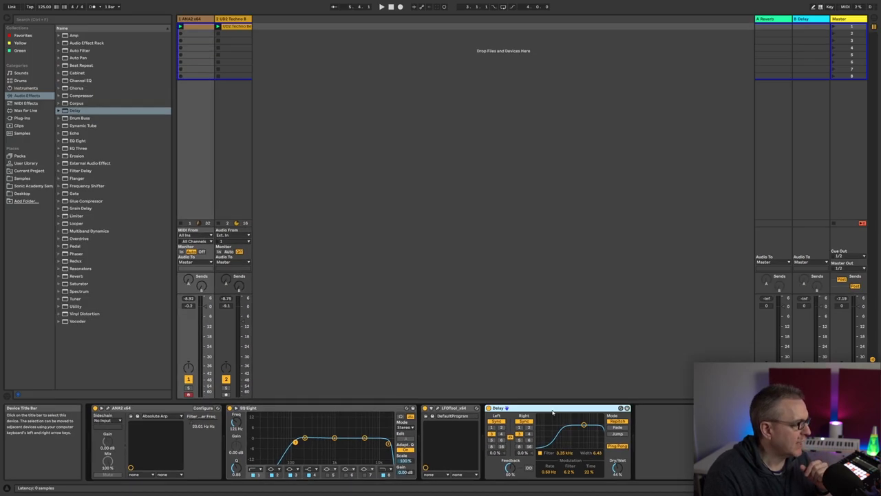
{"action": "right_click", "coordinate": [553, 412]}
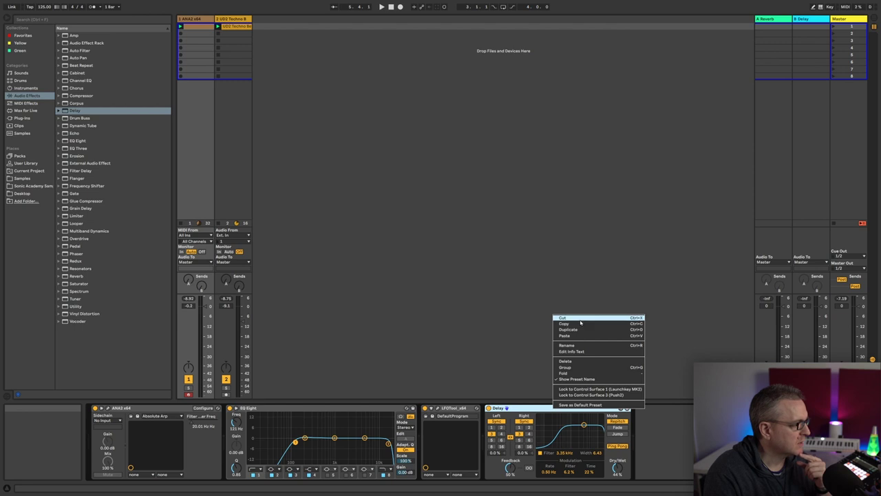
{"action": "left_click", "coordinate": [574, 329]}
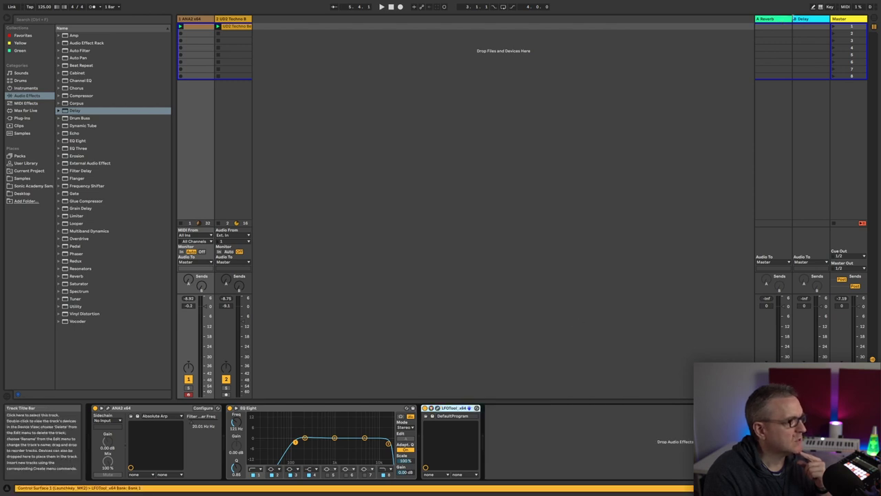
On return B's Delay, switch the filter off and enable Ping Pong.
{"action": "left_click", "coordinate": [807, 21]}
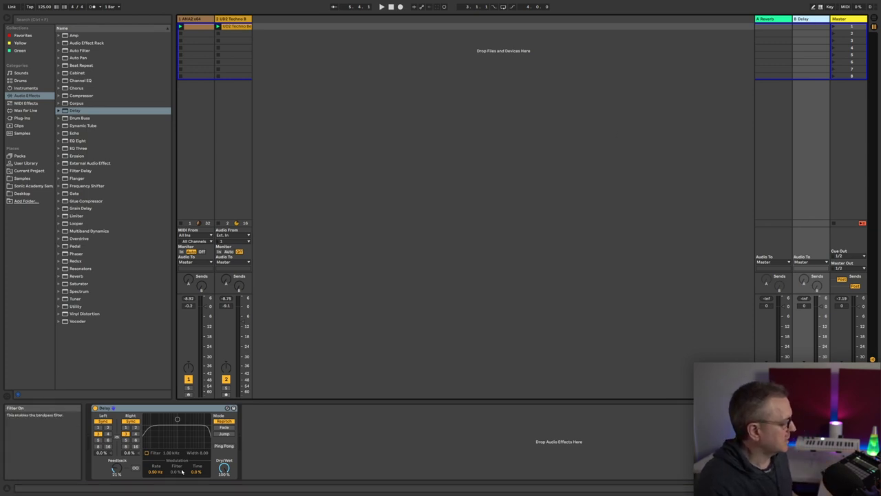
{"action": "left_click_drag", "start_coordinate": [177, 419], "coordinate": [178, 416]}
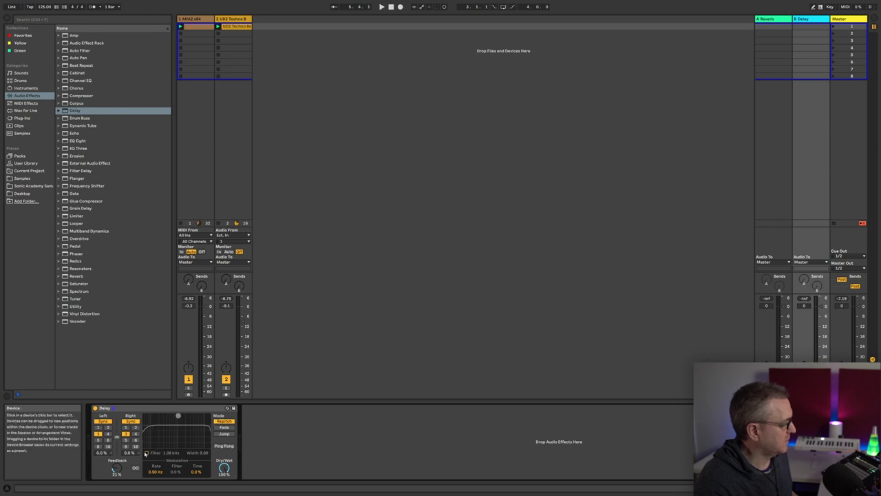
{"action": "left_click", "coordinate": [146, 453]}
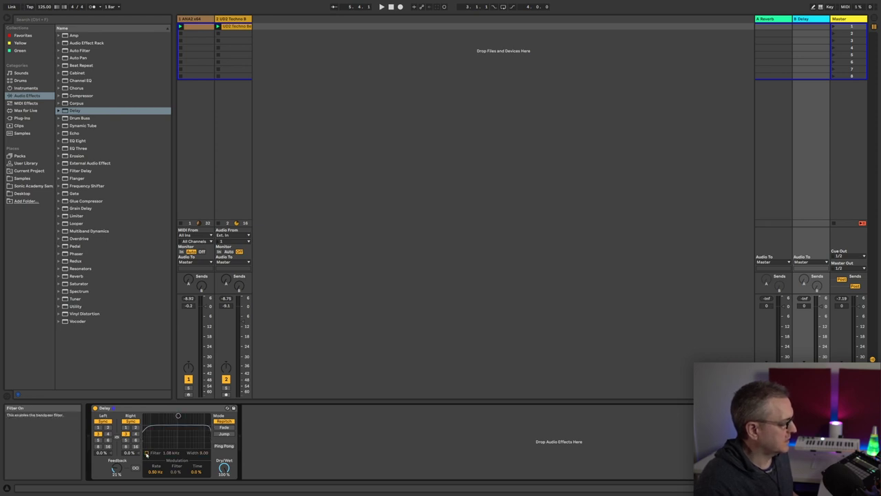
{"action": "left_click", "coordinate": [146, 453]}
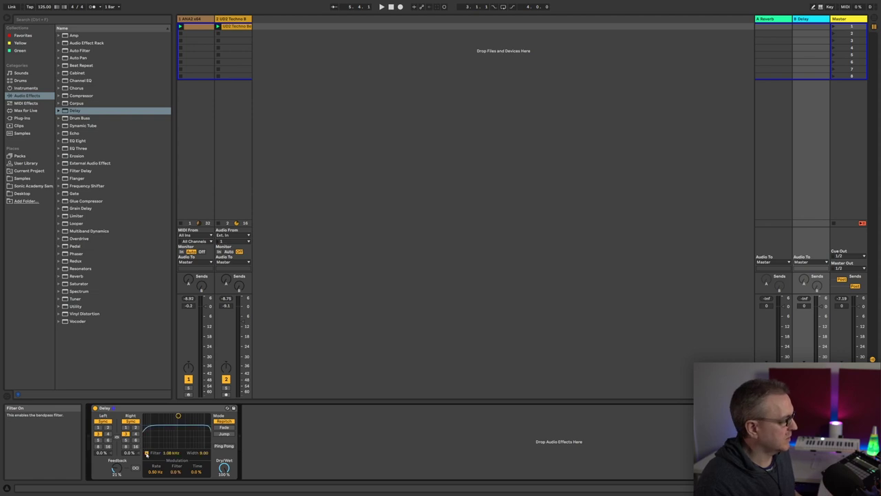
{"action": "left_click", "coordinate": [146, 453]}
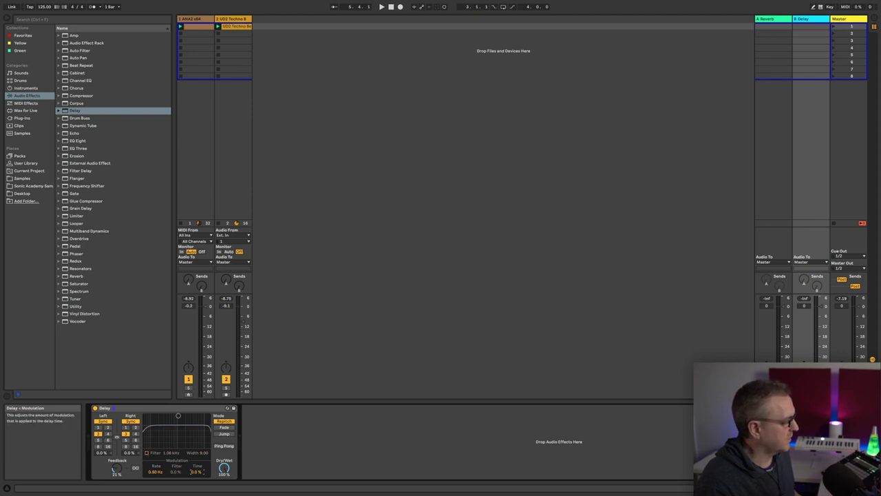
{"action": "left_click", "coordinate": [224, 446]}
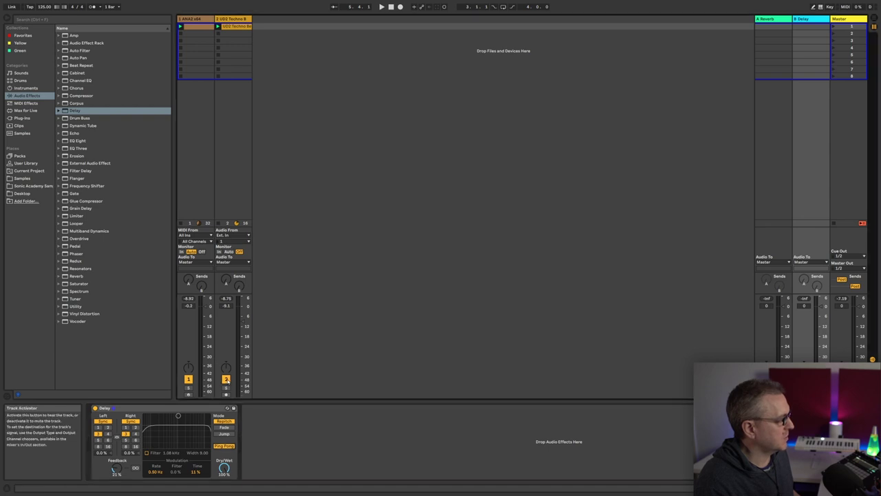
{"action": "key", "text": "space"}
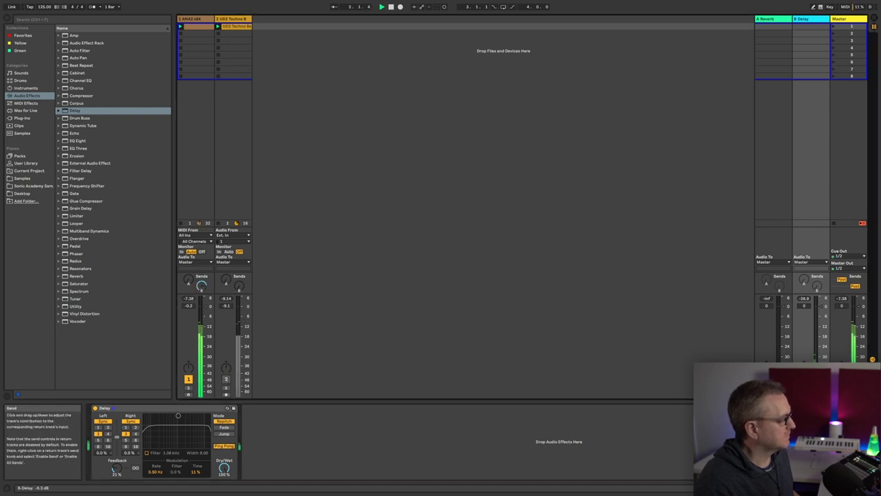
{"action": "mouse_move", "coordinate": [201, 285]}
{"action": "left_mouse_down"}
{"action": "mouse_move", "coordinate": [201, 262]}
{"action": "mouse_move", "coordinate": [201, 275]}
{"action": "left_mouse_up"}
{"action": "key", "text": "Delete"}
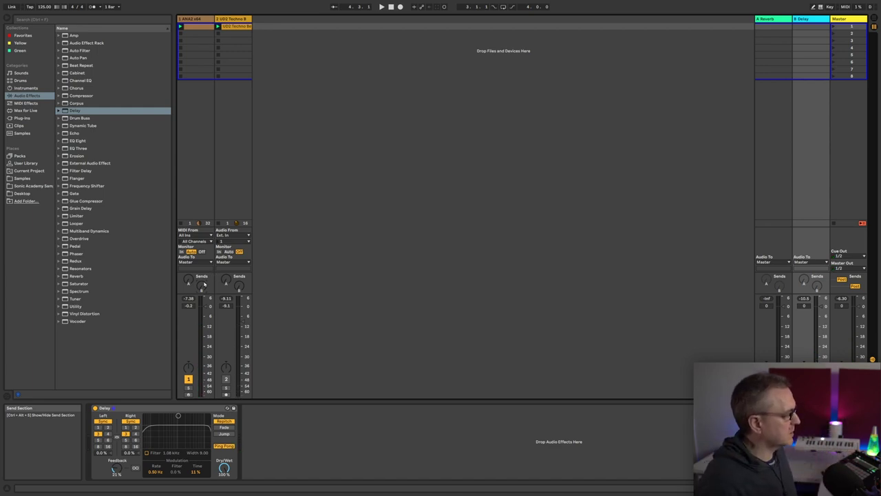
{"action": "key", "text": "space"}
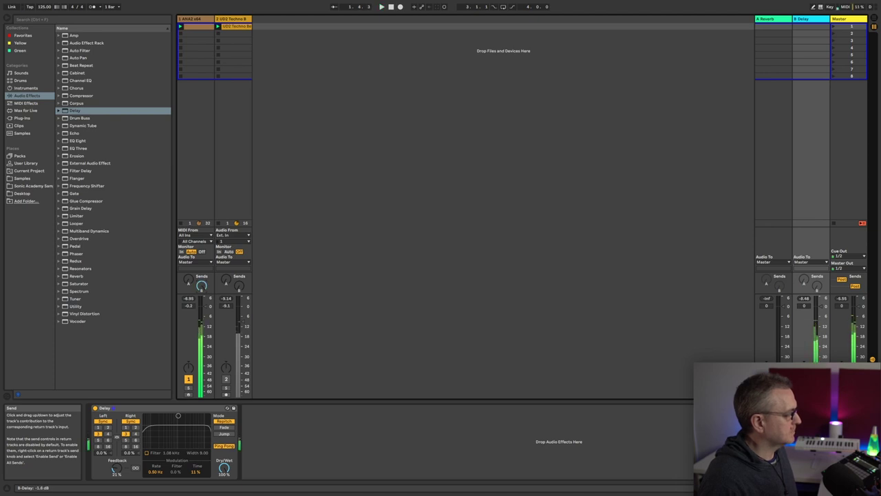
{"action": "left_click_drag", "start_coordinate": [201, 285], "coordinate": [202, 287]}
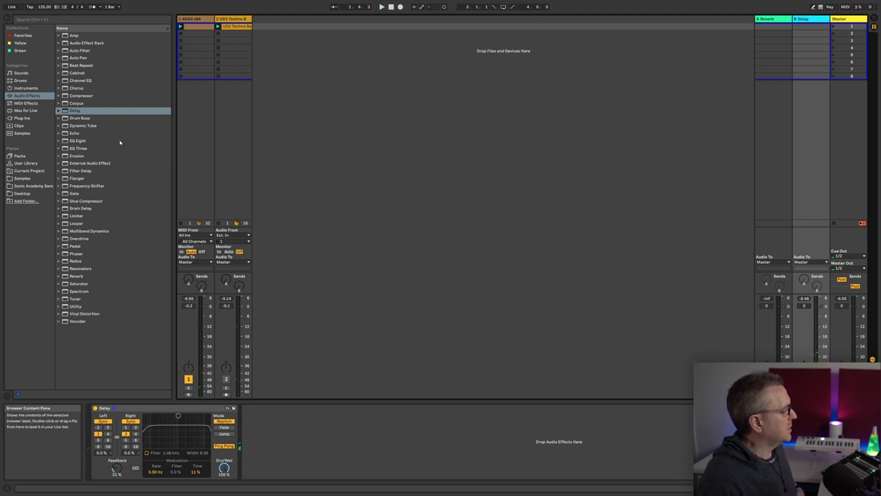
Place EQ Eight after the Delay on return B and raise its low-cut to about 323 Hz.
{"action": "left_click", "coordinate": [76, 141]}
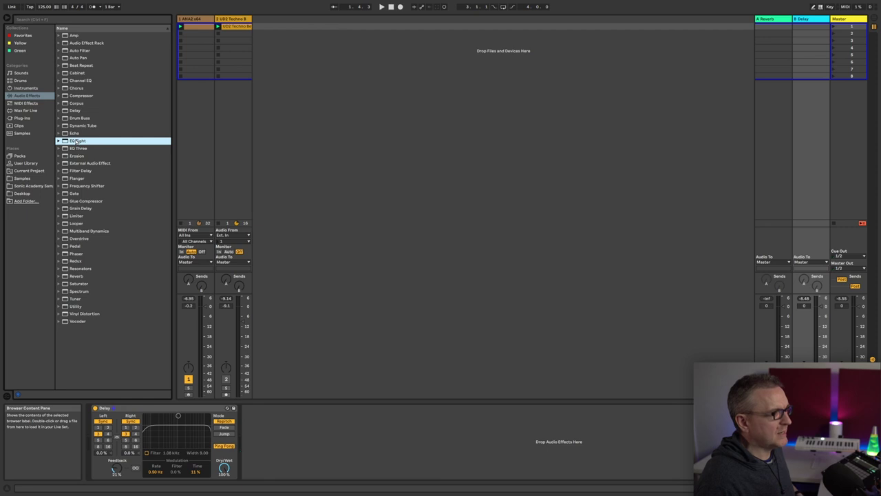
{"action": "left_click", "coordinate": [390, 116]}
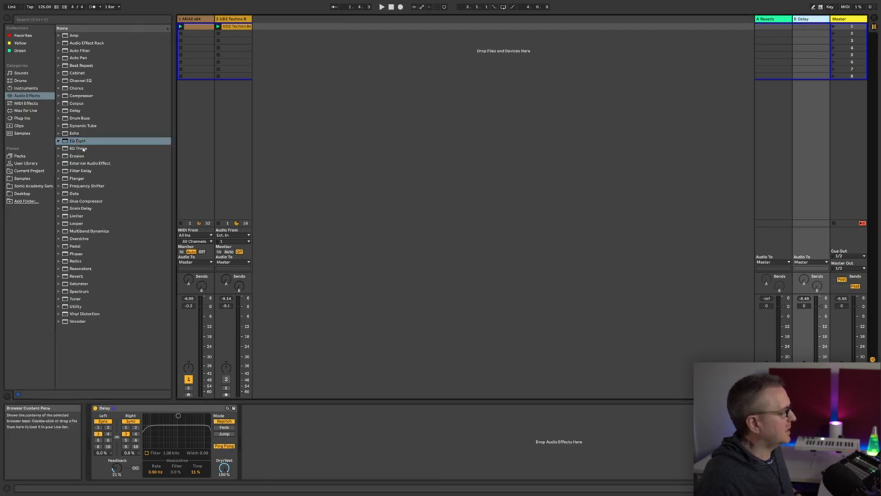
{"action": "left_click_drag", "start_coordinate": [77, 142], "coordinate": [245, 435]}
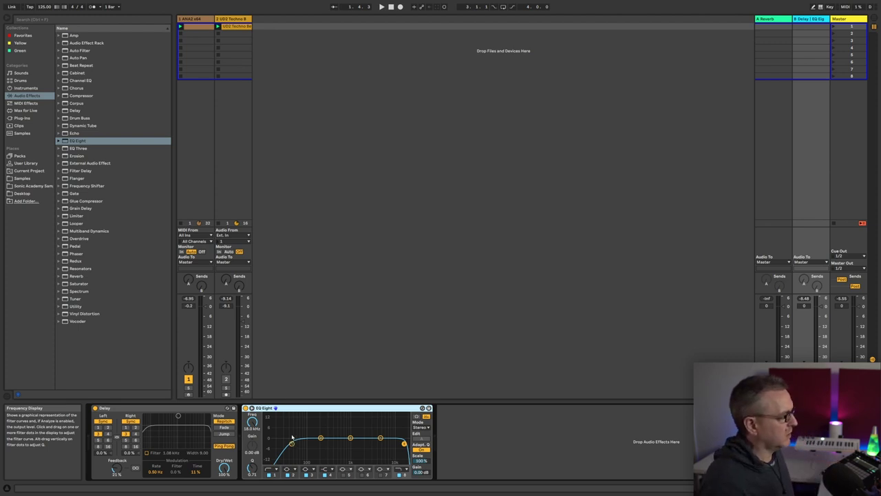
{"action": "left_click_drag", "start_coordinate": [292, 444], "coordinate": [303, 442]}
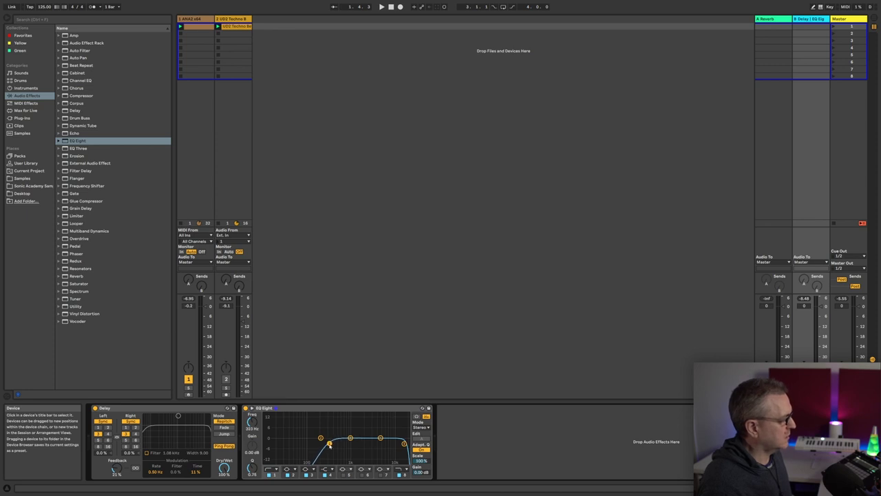
Play the set and bring track 1's Send B just above off to audition the echoes.
{"action": "key", "text": "space"}
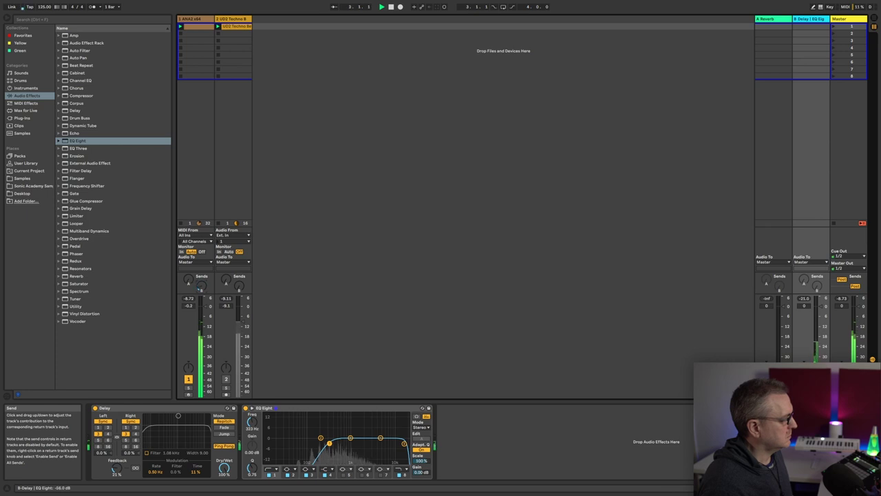
{"action": "left_click_drag", "start_coordinate": [201, 285], "coordinate": [201, 307]}
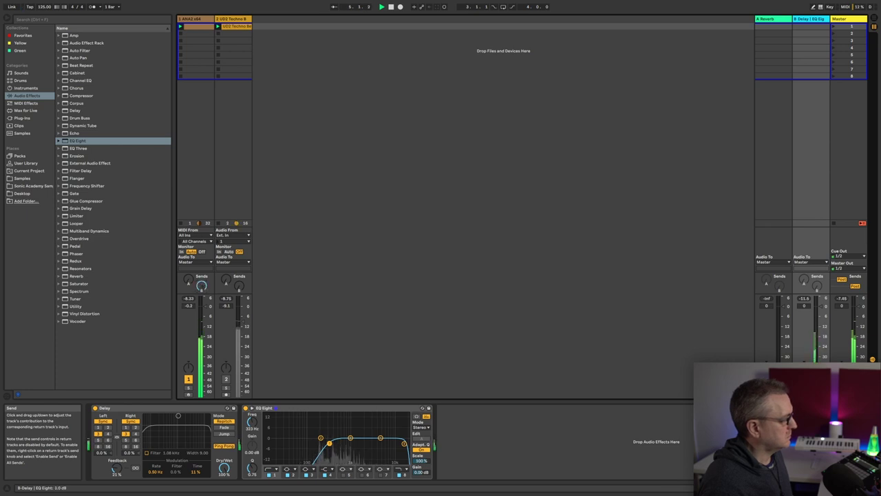
{"action": "mouse_move", "coordinate": [201, 285]}
{"action": "left_mouse_down"}
{"action": "mouse_move", "coordinate": [201, 299]}
{"action": "mouse_move", "coordinate": [201, 274]}
{"action": "mouse_move", "coordinate": [201, 290]}
{"action": "left_mouse_up"}
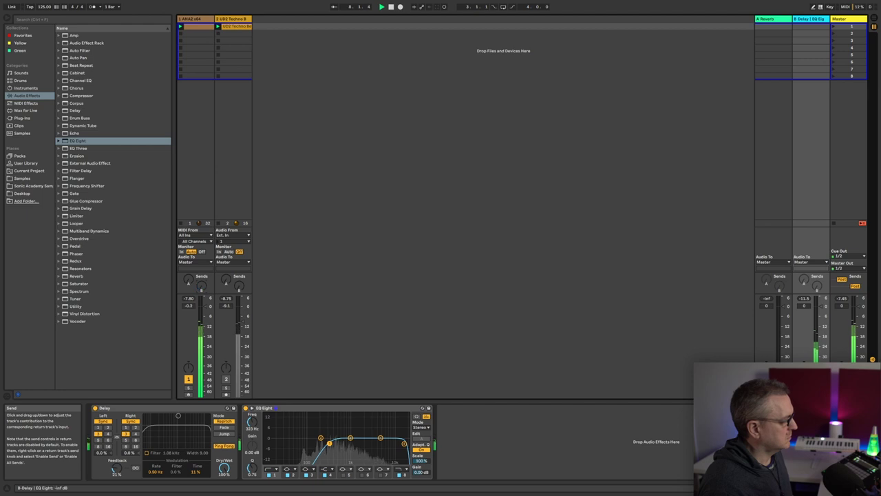
{"action": "left_click_drag", "start_coordinate": [202, 290], "coordinate": [202, 288]}
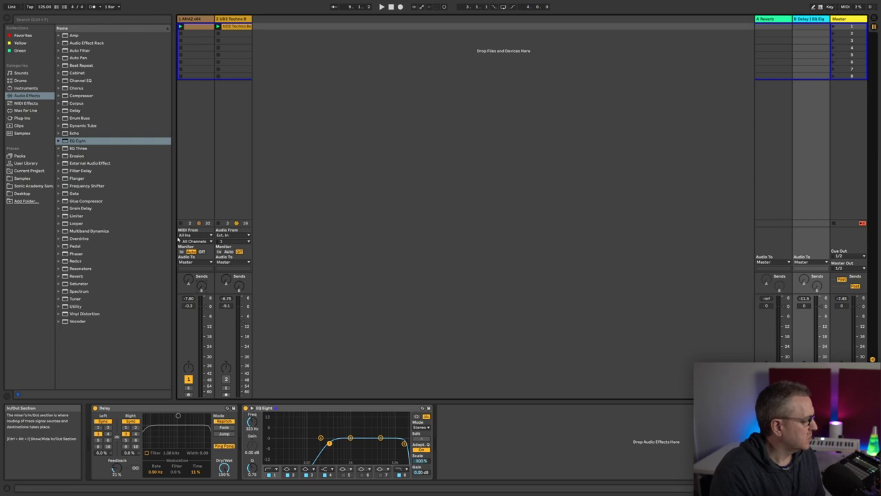
Add a Utility after EQ Eight at 6.67 dB gain, auditioning it via track 1's Send B.
{"action": "double_click", "coordinate": [77, 307]}
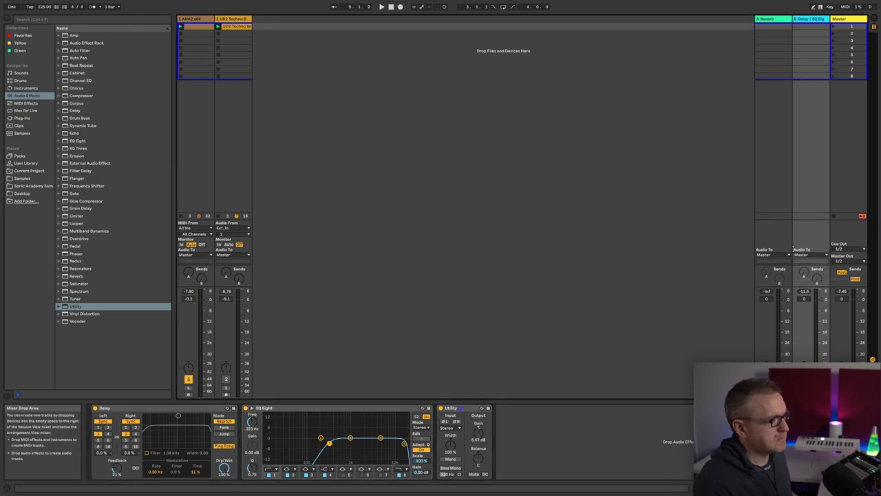
{"action": "key", "text": "space"}
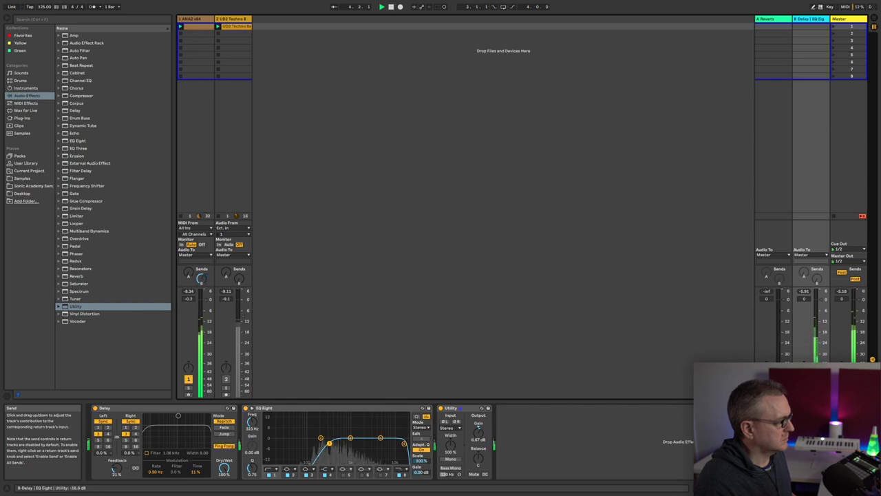
{"action": "left_click_drag", "start_coordinate": [117, 469], "coordinate": [117, 458]}
{"action": "left_click", "coordinate": [201, 279]}
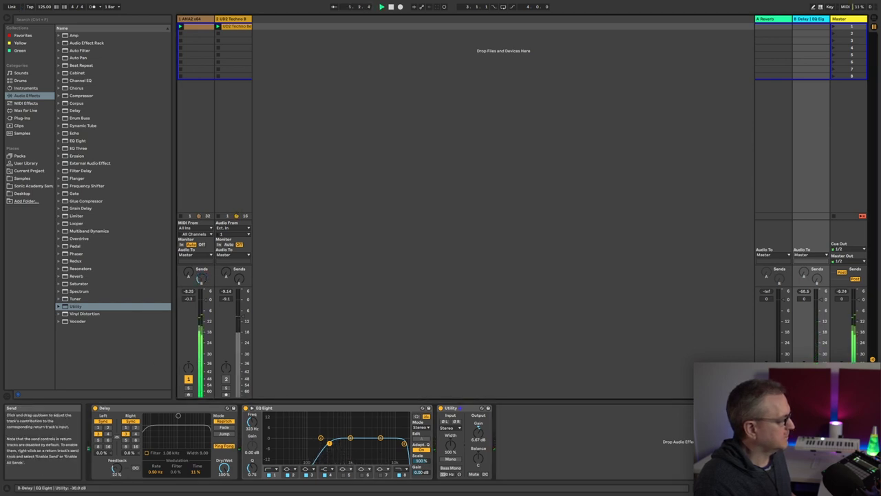
{"action": "left_click_drag", "start_coordinate": [200, 279], "coordinate": [201, 303]}
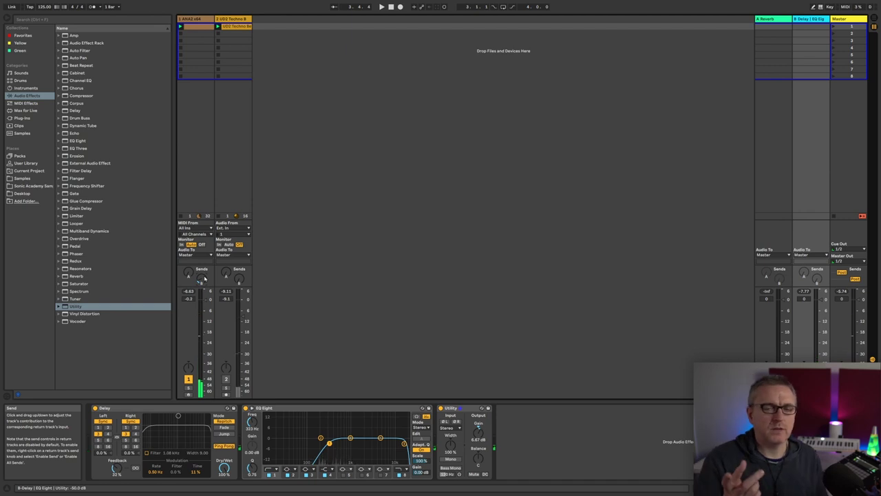
{"action": "key", "text": "space"}
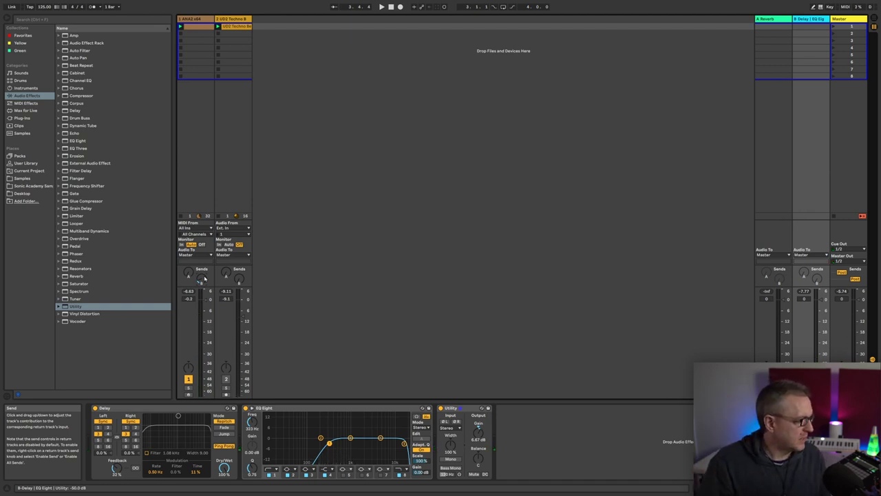